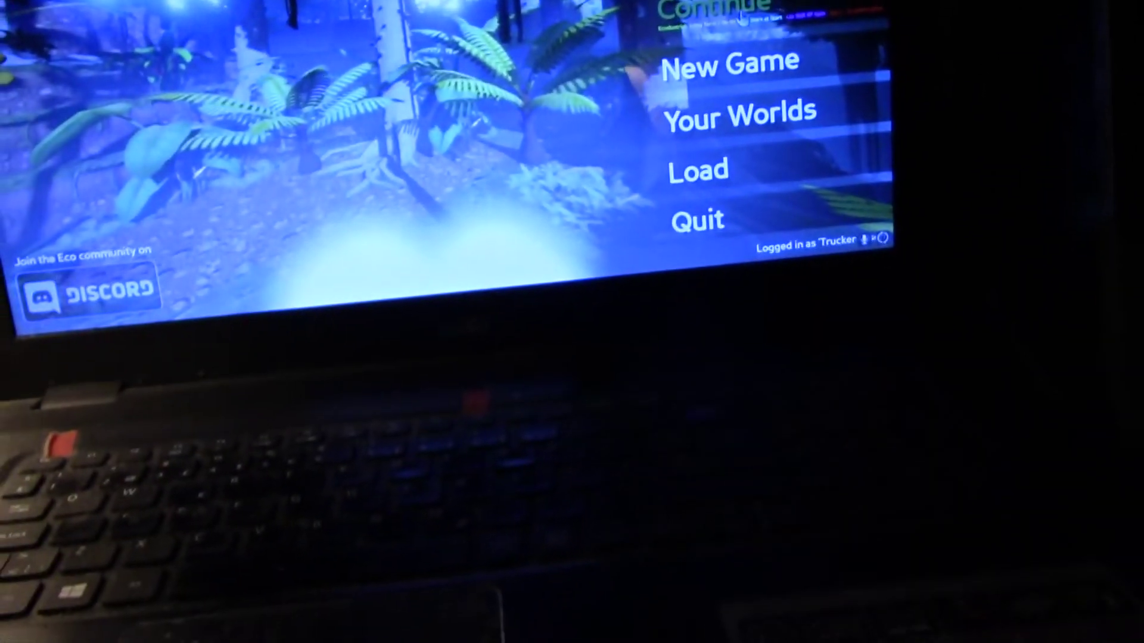
Continue the saved game and wait for the world to load to the Welcome window.
left_click(742, 16)
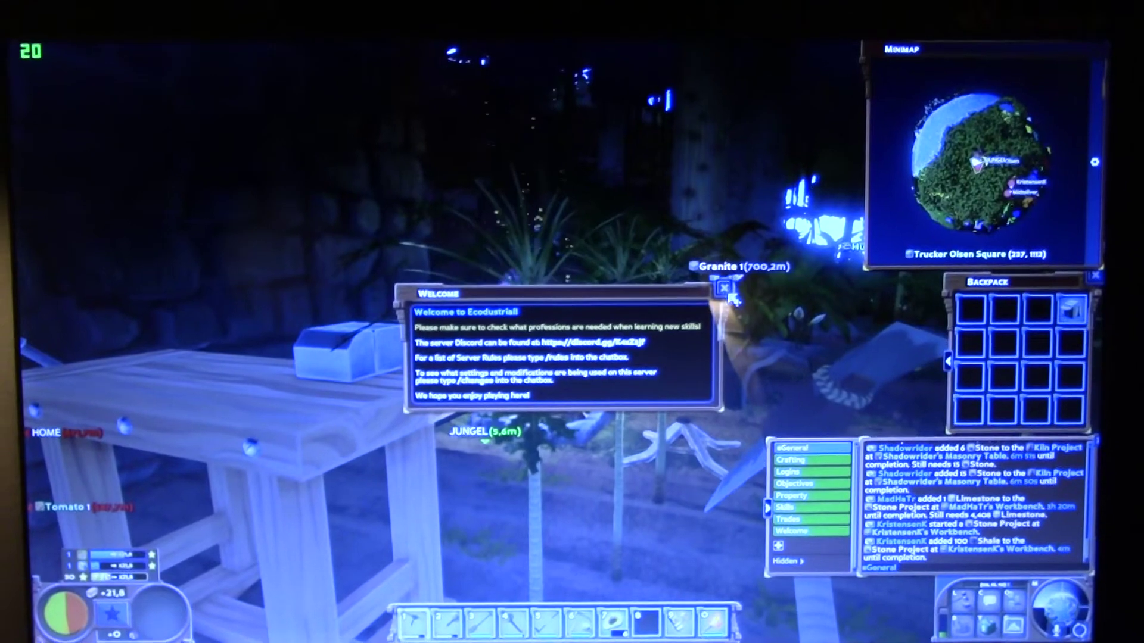
Close the welcome message and look around the canopy, the workbench and the forest.
left_click(726, 289)
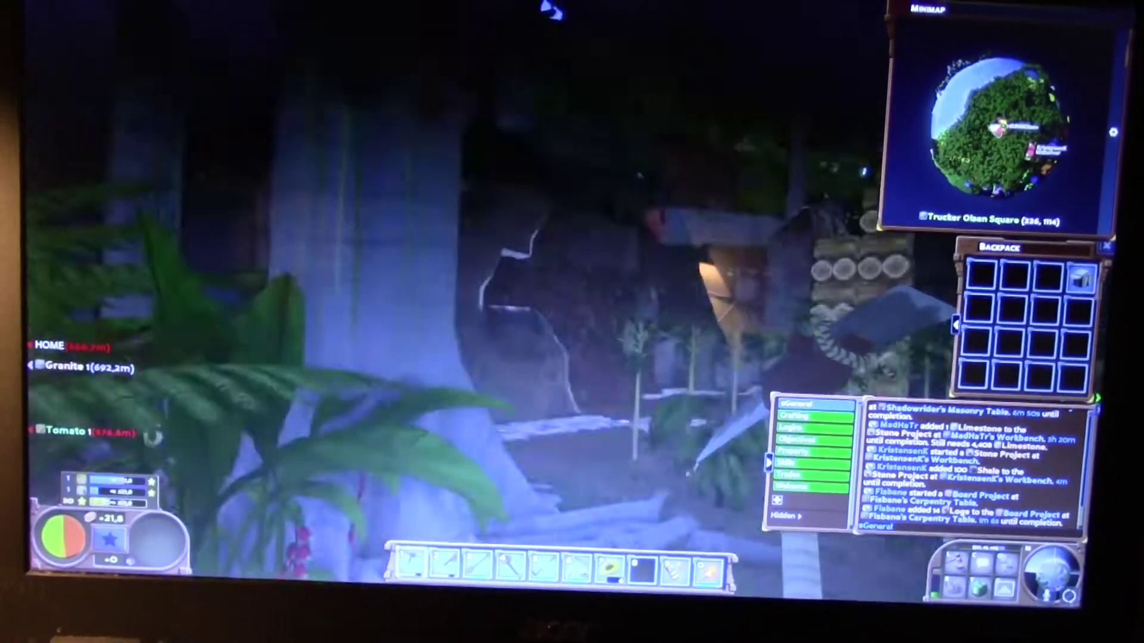
mouse_move(572, 322)
left_mouse_down()
mouse_move(572, 134)
mouse_move(572, 358)
left_mouse_up()
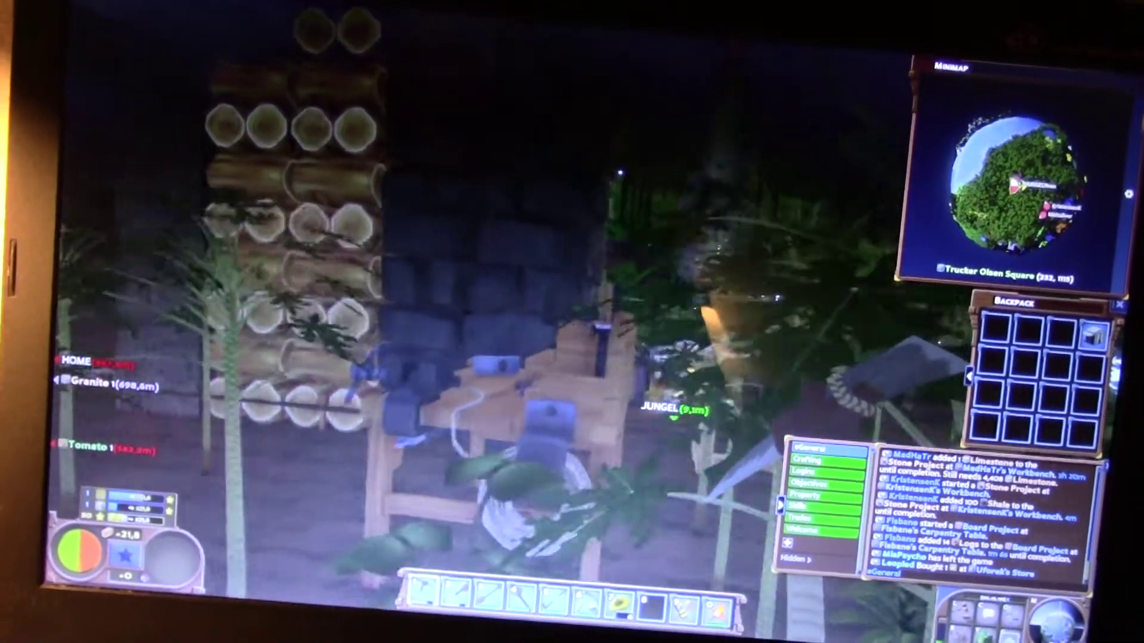
left_click_drag(573, 323, 679, 305)
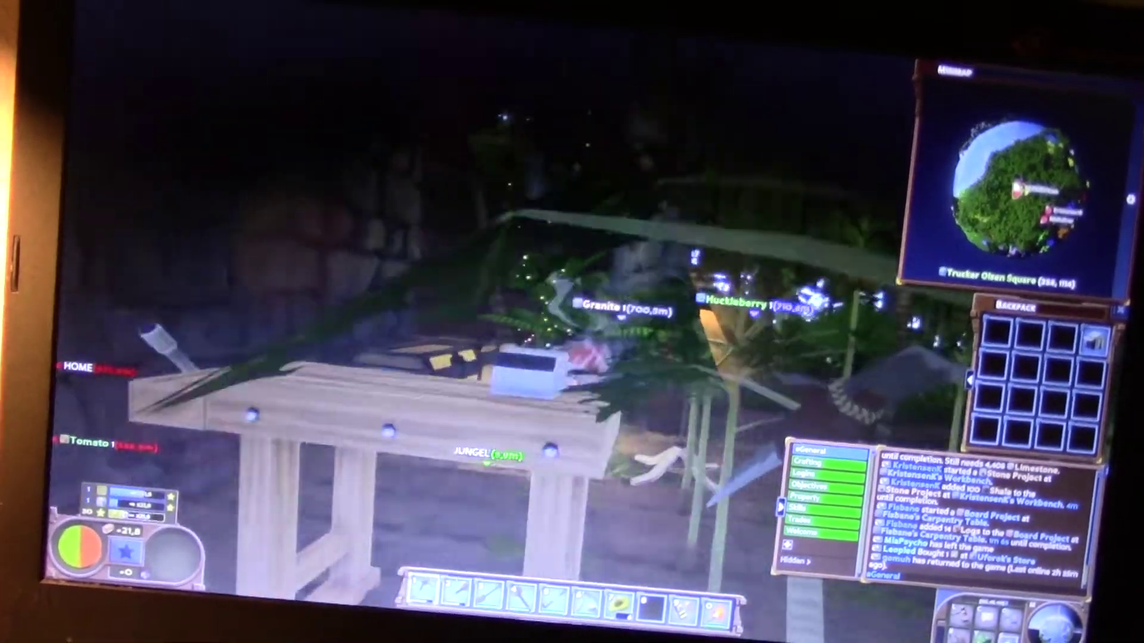
left_click_drag(572, 322, 446, 322)
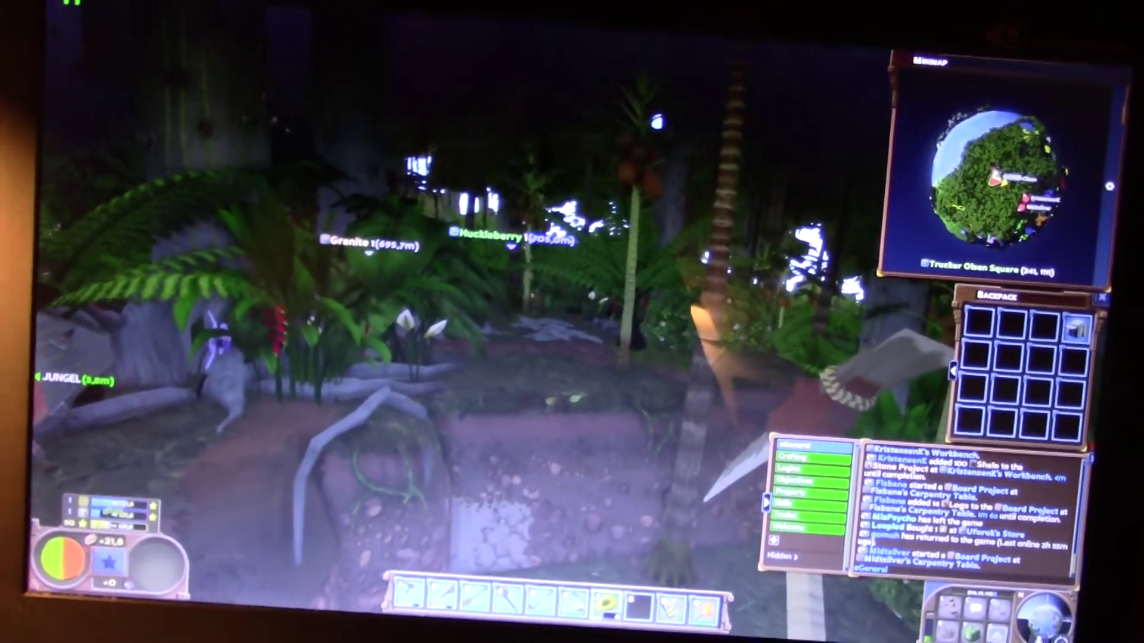
Look down at the excavated ground around the home site.
left_click_drag(572, 322, 572, 500)
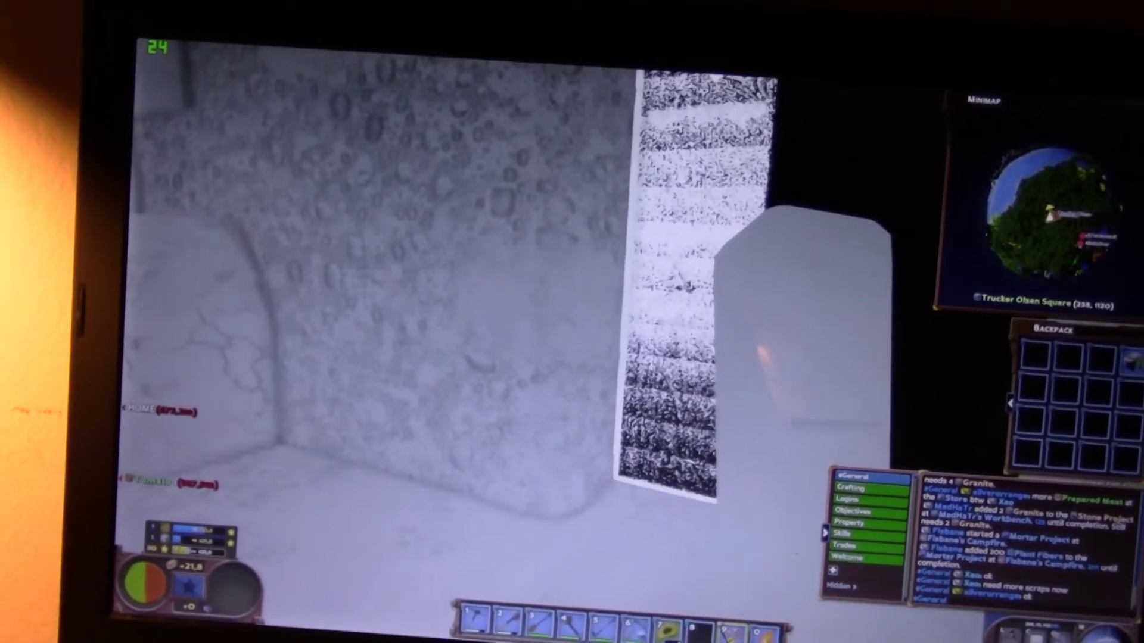
Move through the pit, mark the rock face for digging, and toggle the outline render view.
key("w")
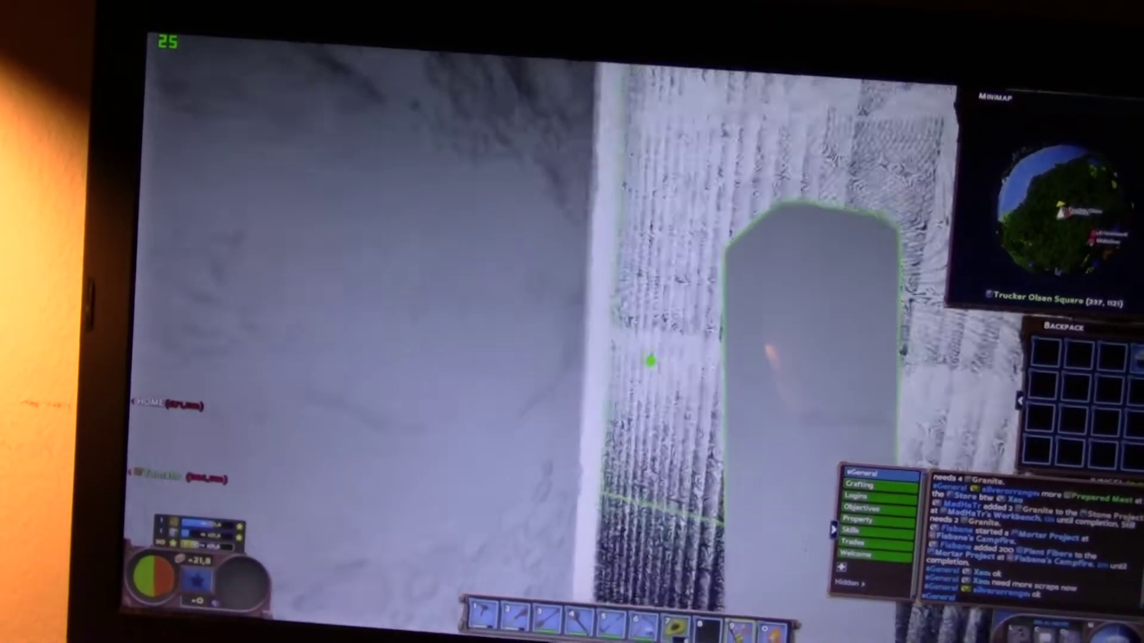
key("w")
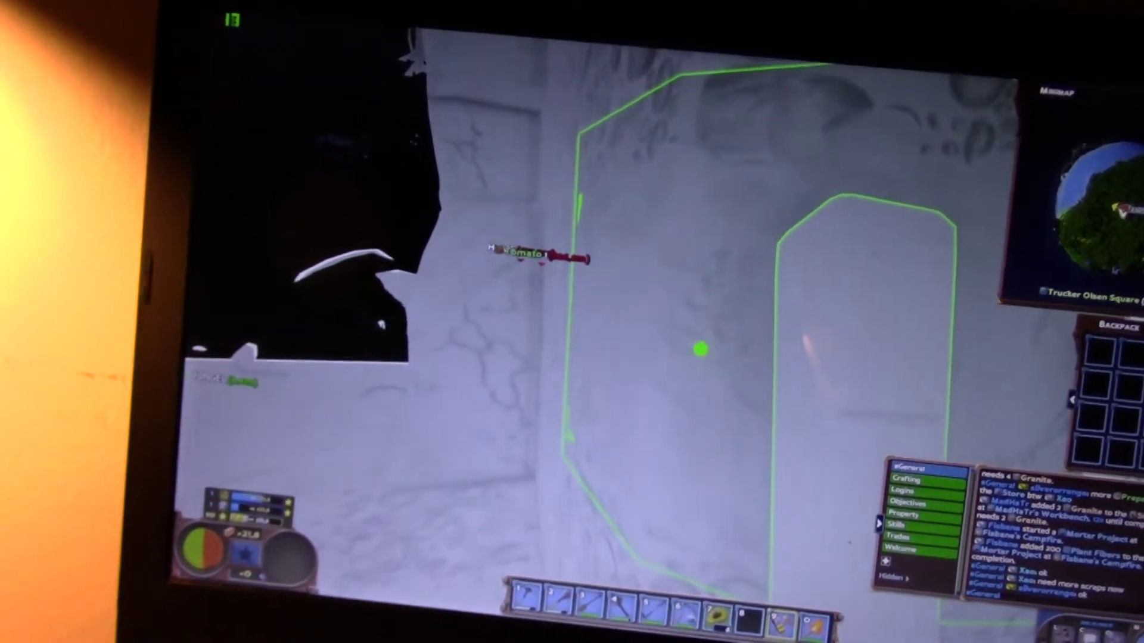
key("Escape")
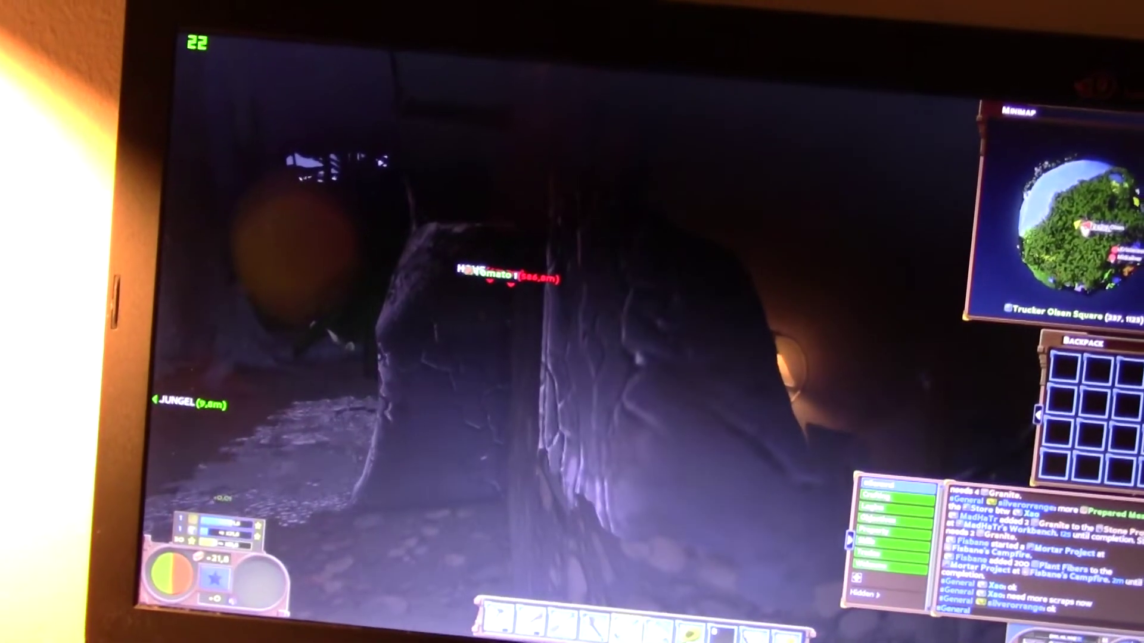
key("e")
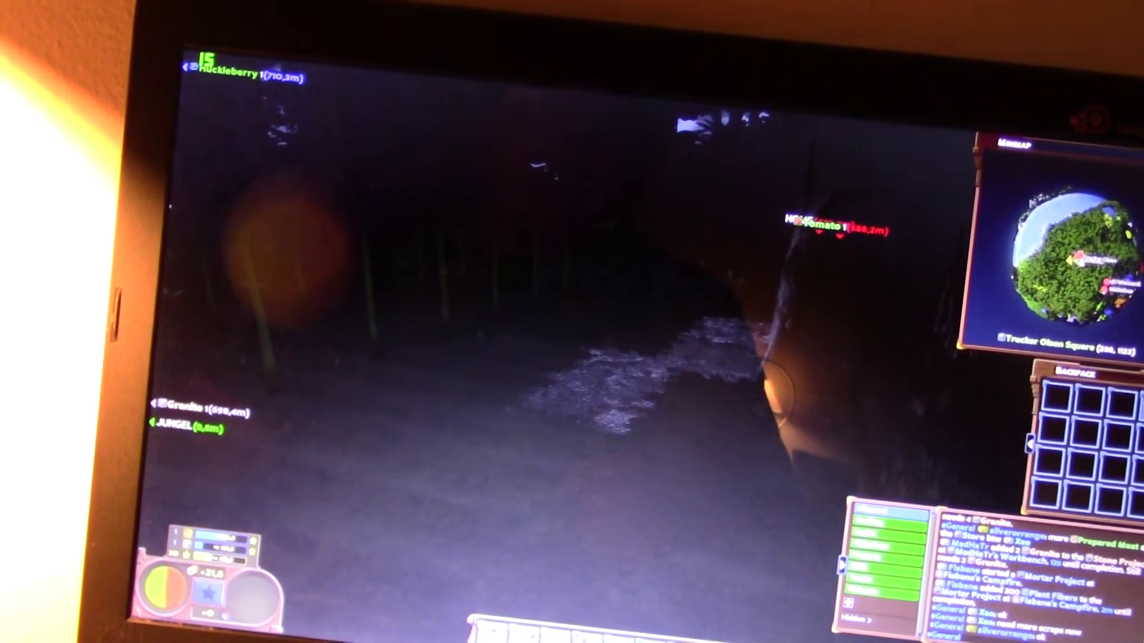
key("F3")
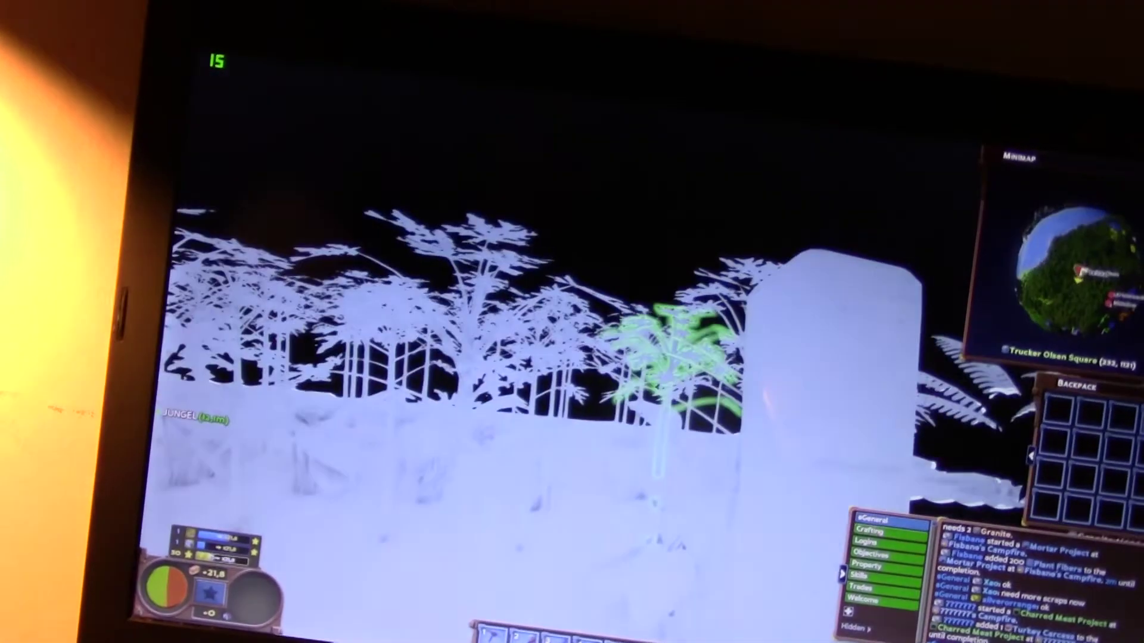
key("F3")
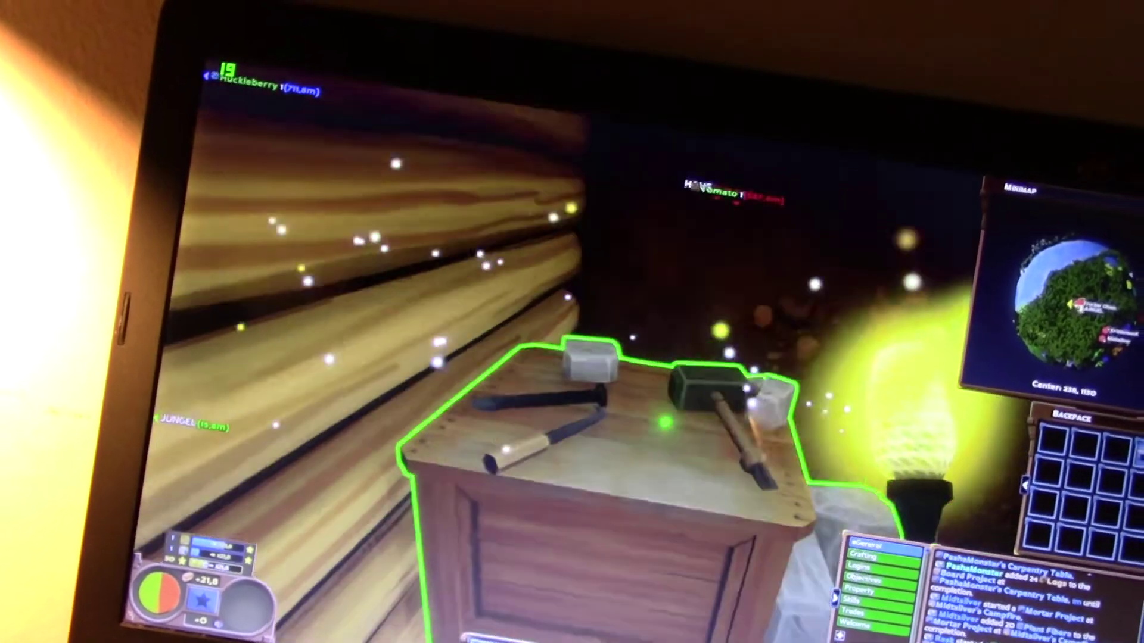
key("e")
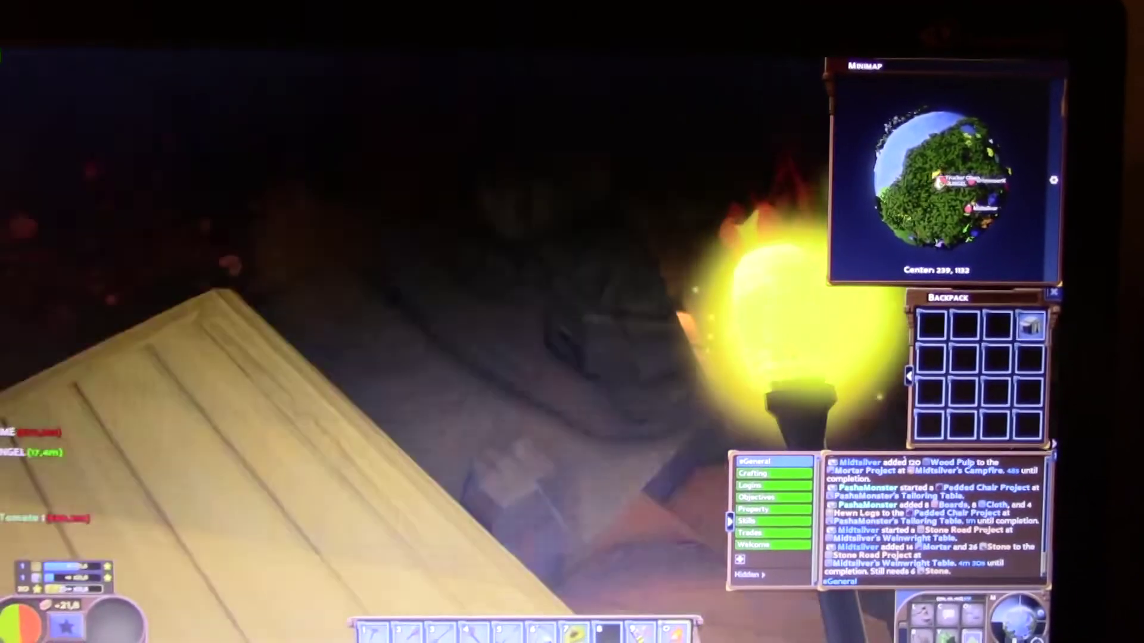
Pick up the hewn log pile and set it back down on the log stack.
key("w")
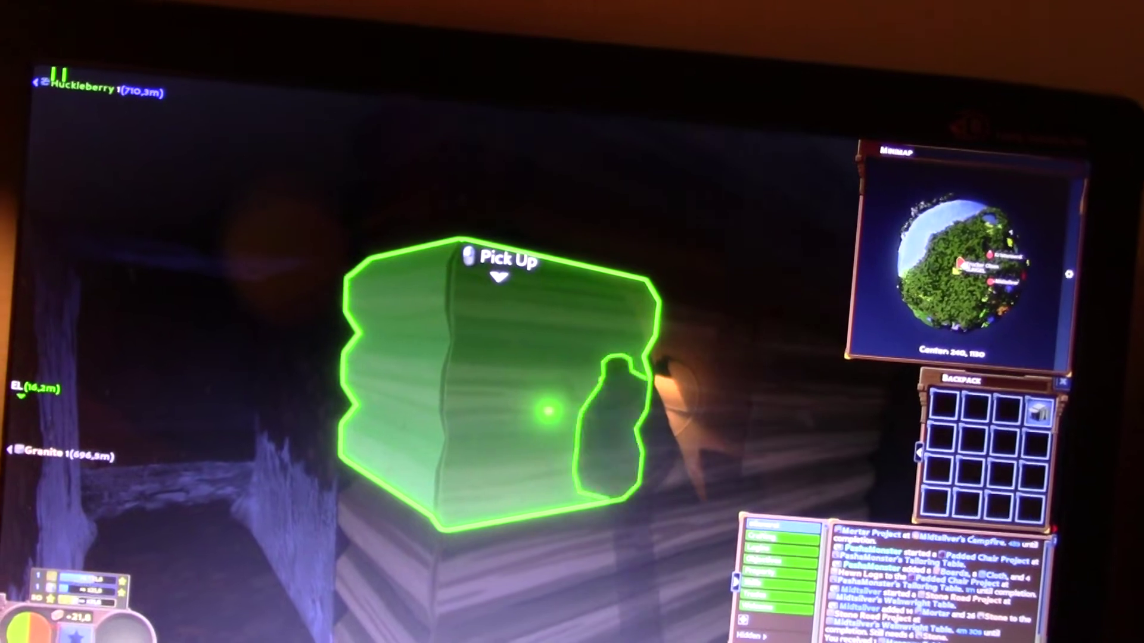
left_click(547, 411)
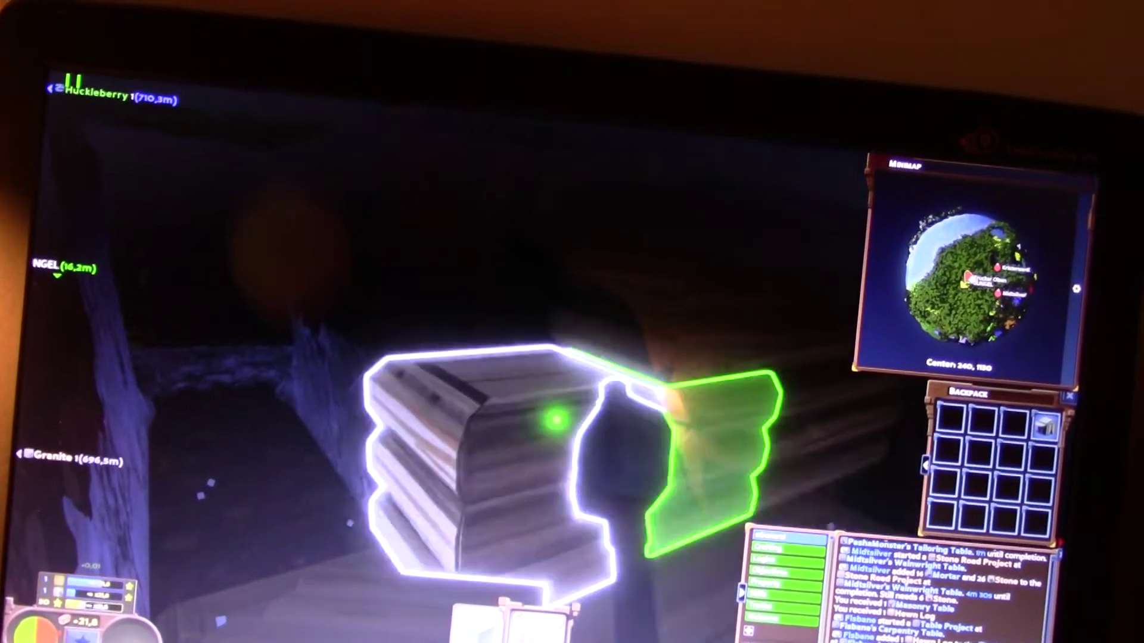
key("w")
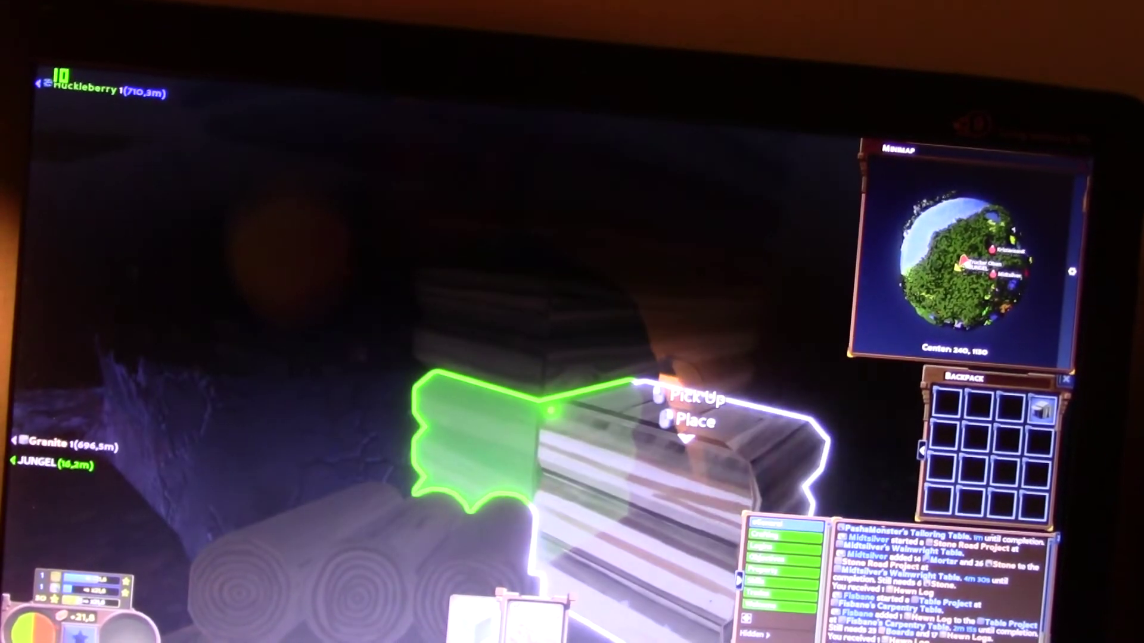
left_click(552, 410)
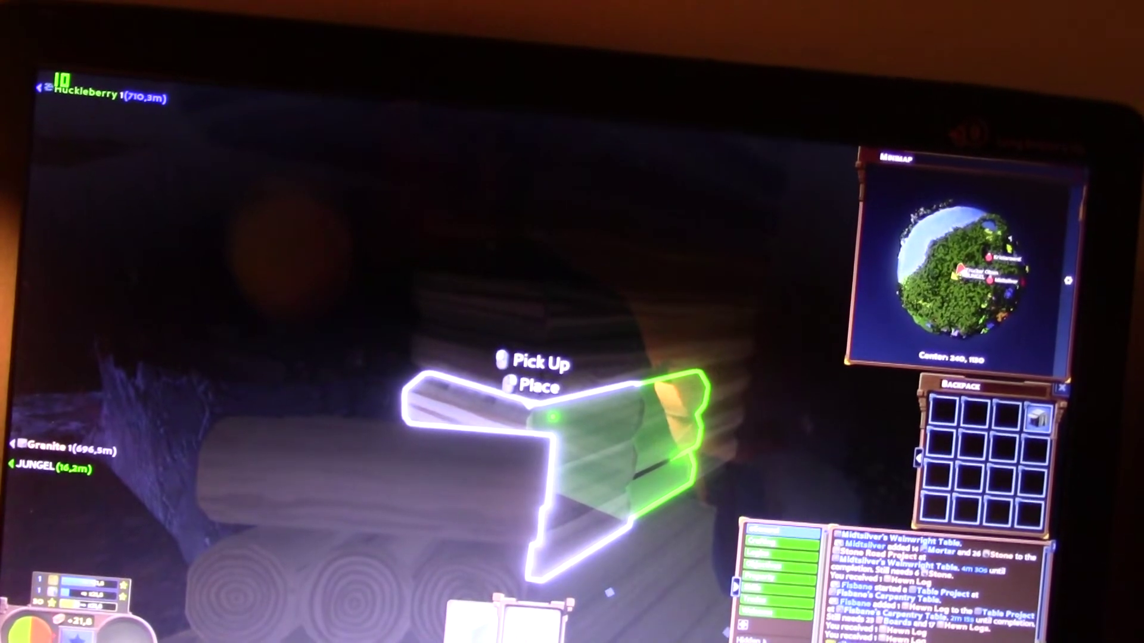